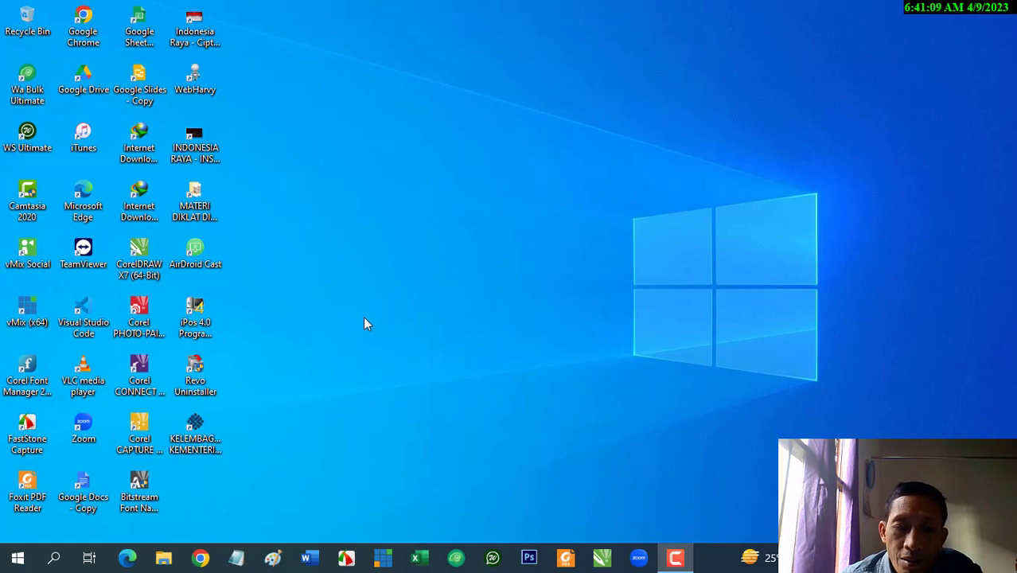
Launch the Zoom desktop app and start joining an existing meeting
double_click(84, 428)
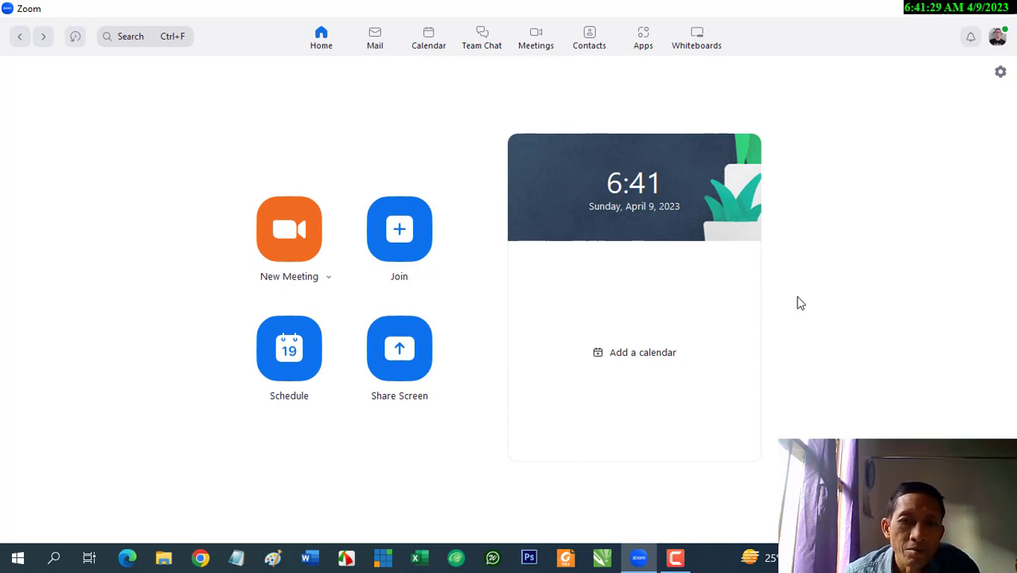
drag(103, 238, 332, 229)
mouse_move(256, 171)
mouse_down()
mouse_move(302, 182)
mouse_move(352, 219)
mouse_move(269, 309)
mouse_up()
click(398, 239)
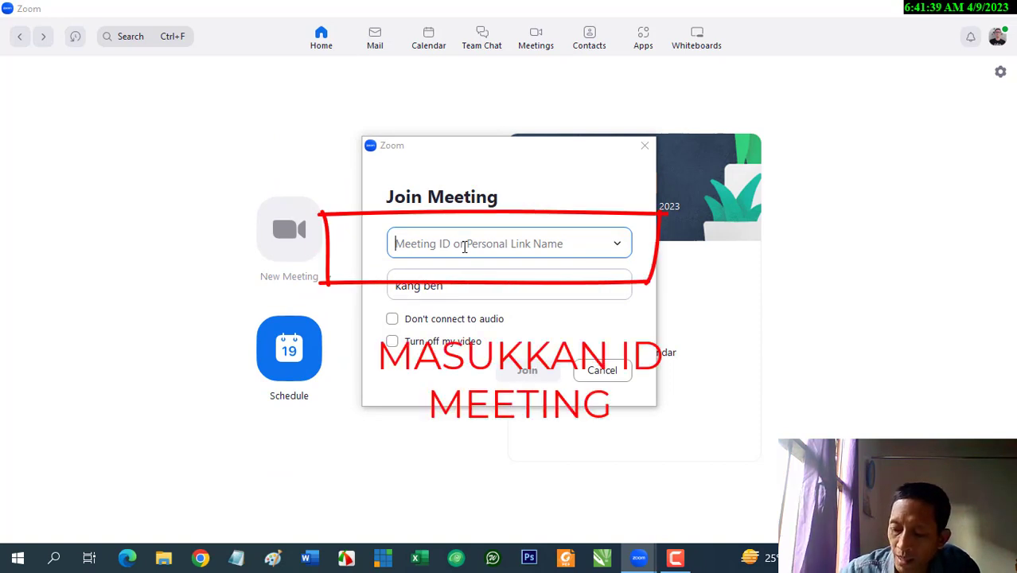
Enter the meeting ID and replace the display name with the participant's name plus '| Jawa Timur'
text(974 )
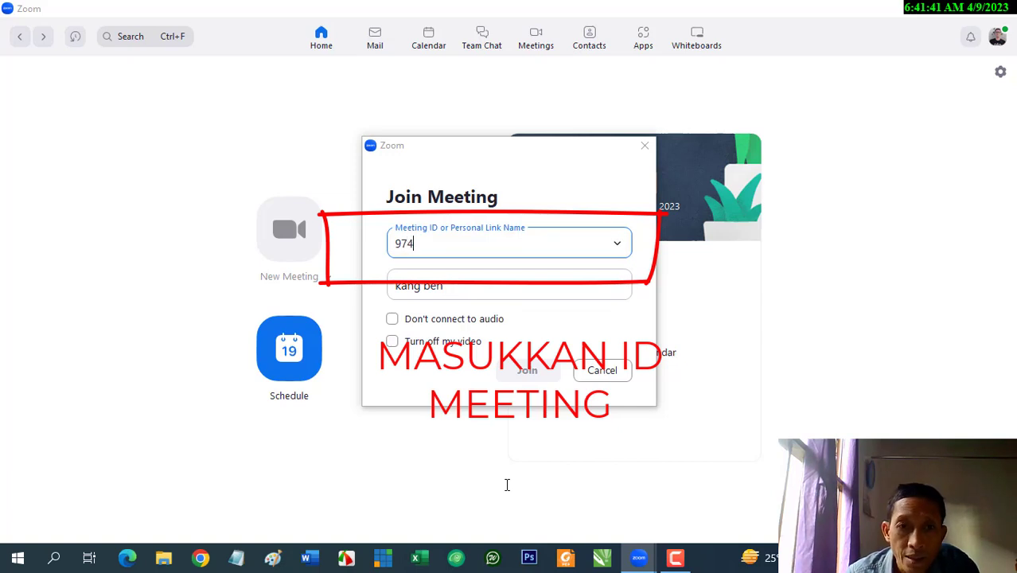
text(28)
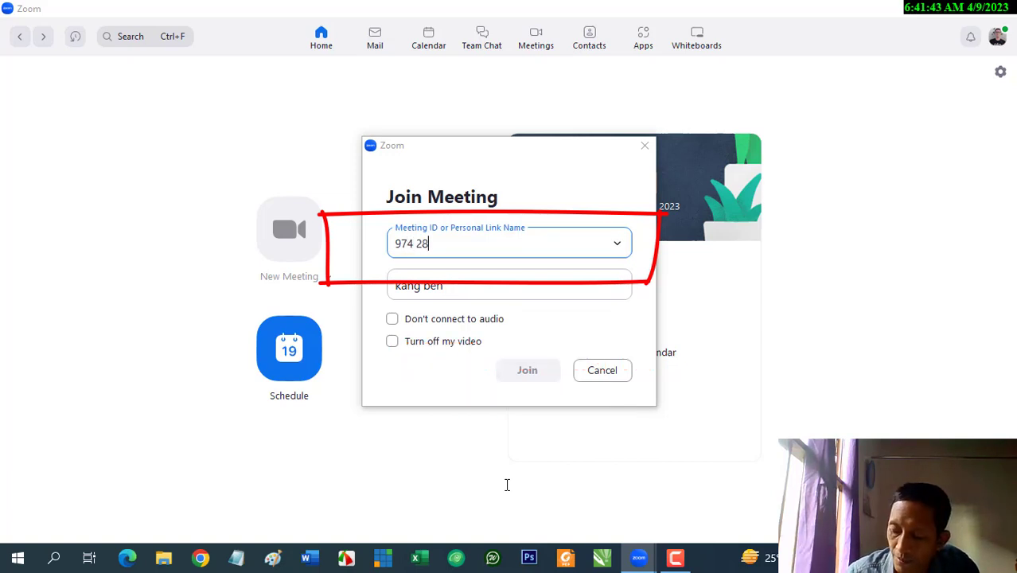
text(66 0537)
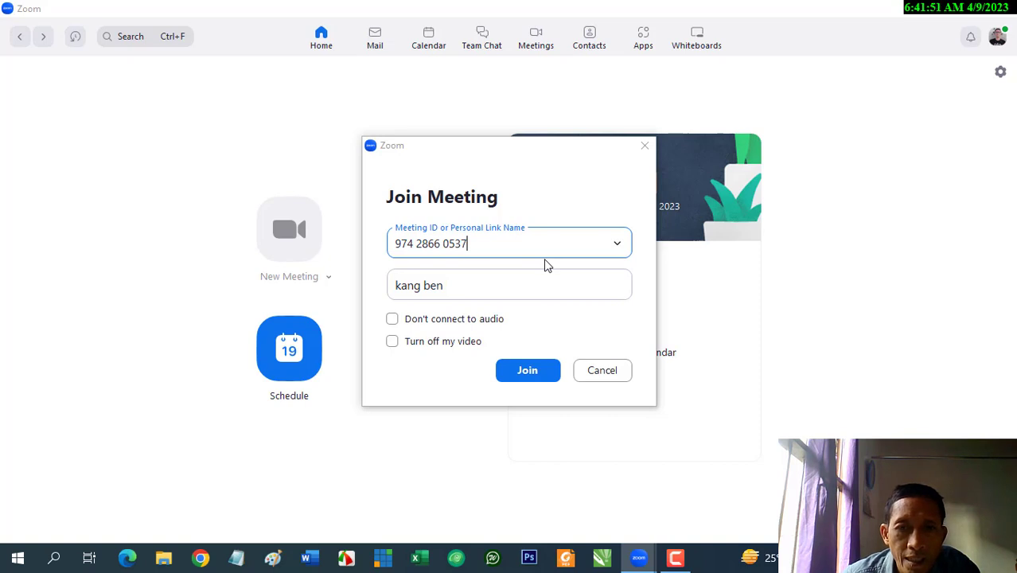
click(537, 279)
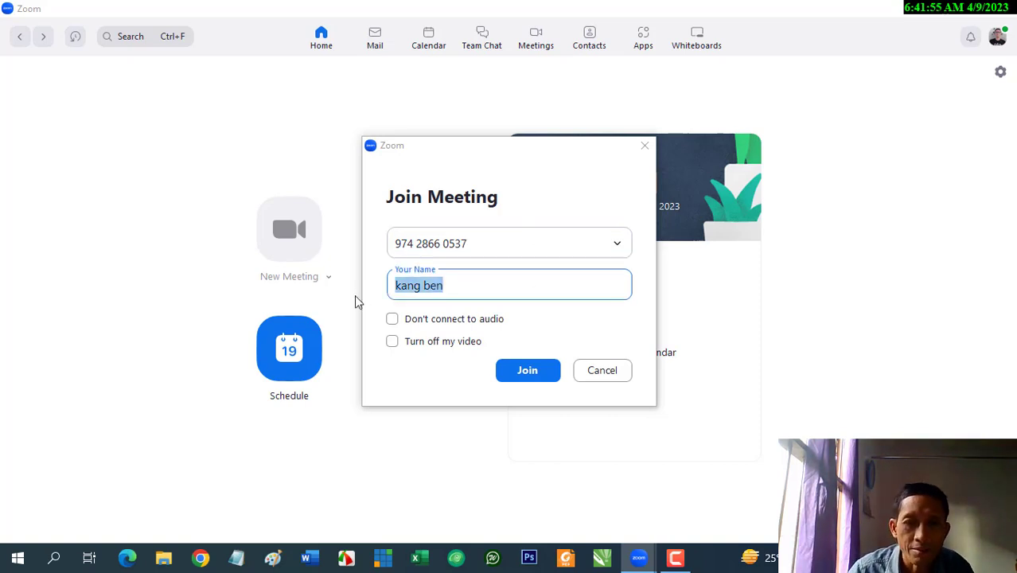
text(K)
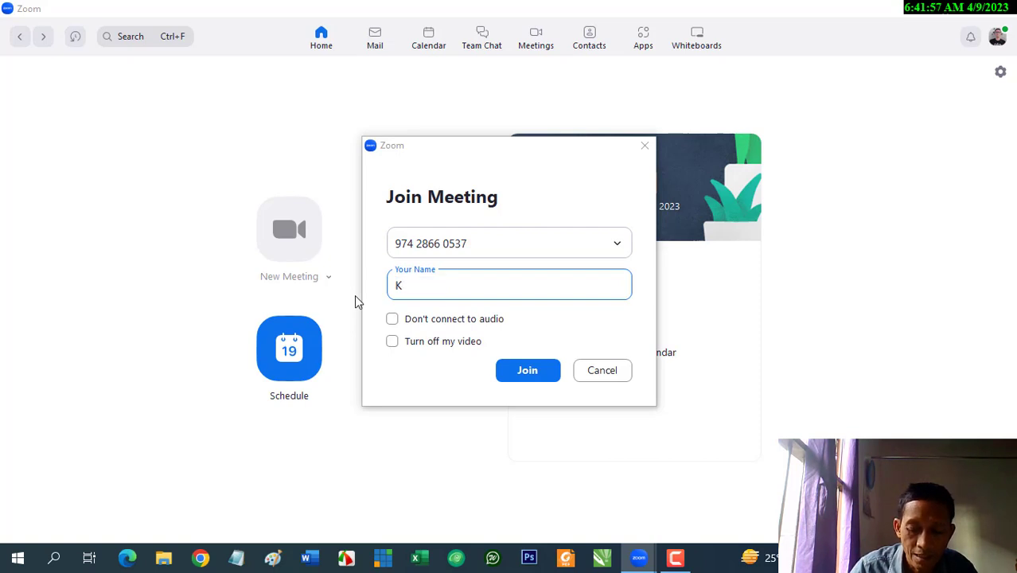
text(ang Ben)
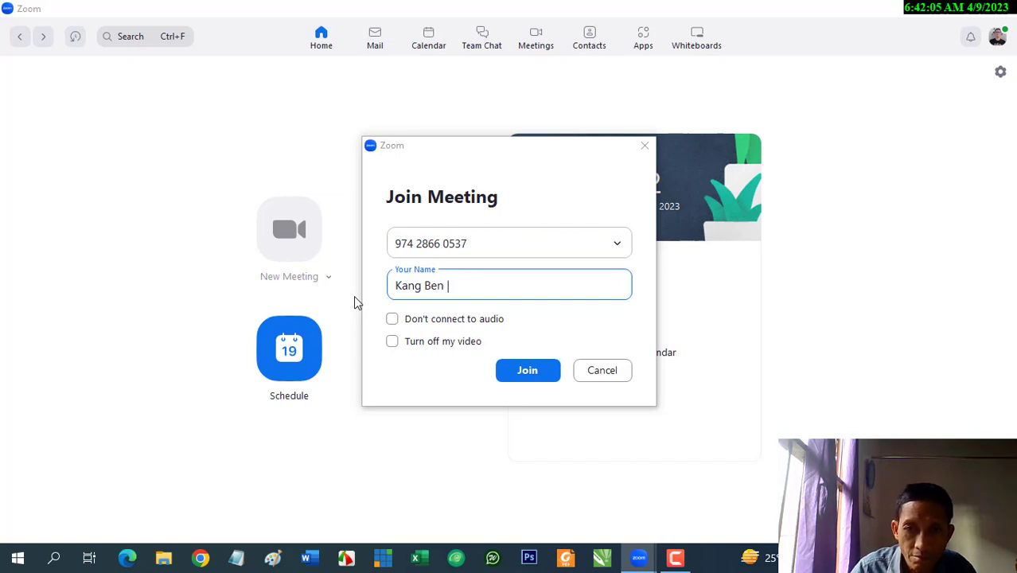
text(| Jawa t)
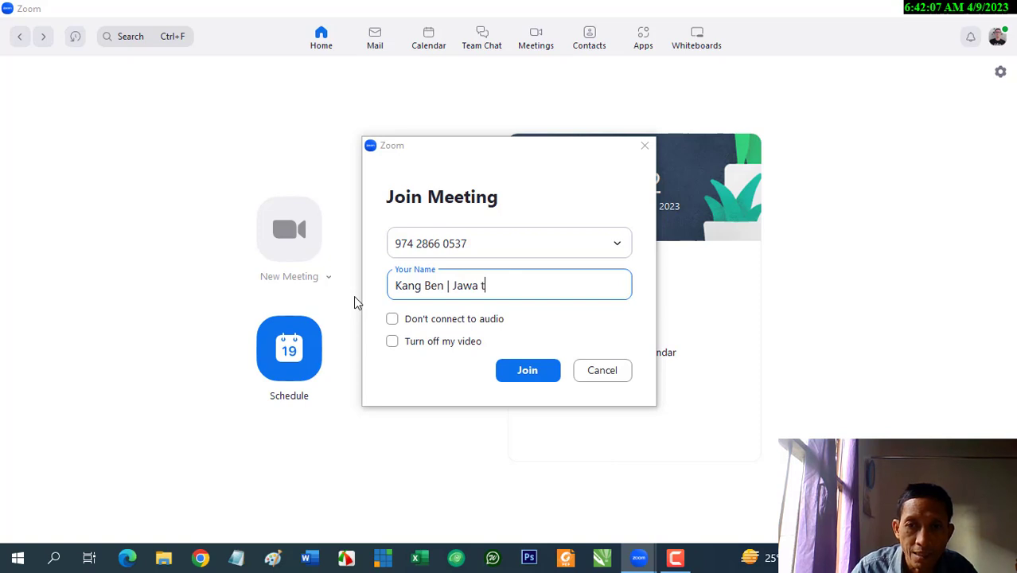
key(BackSpace)
text(Tim)
key(BackSpace)
key(BackSpace)
text(imu)
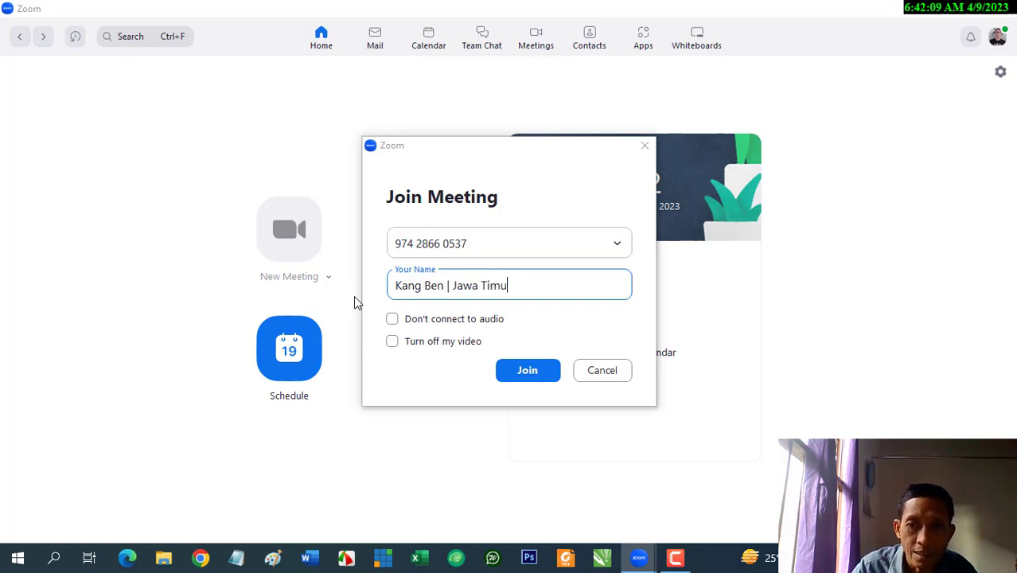
text(r)
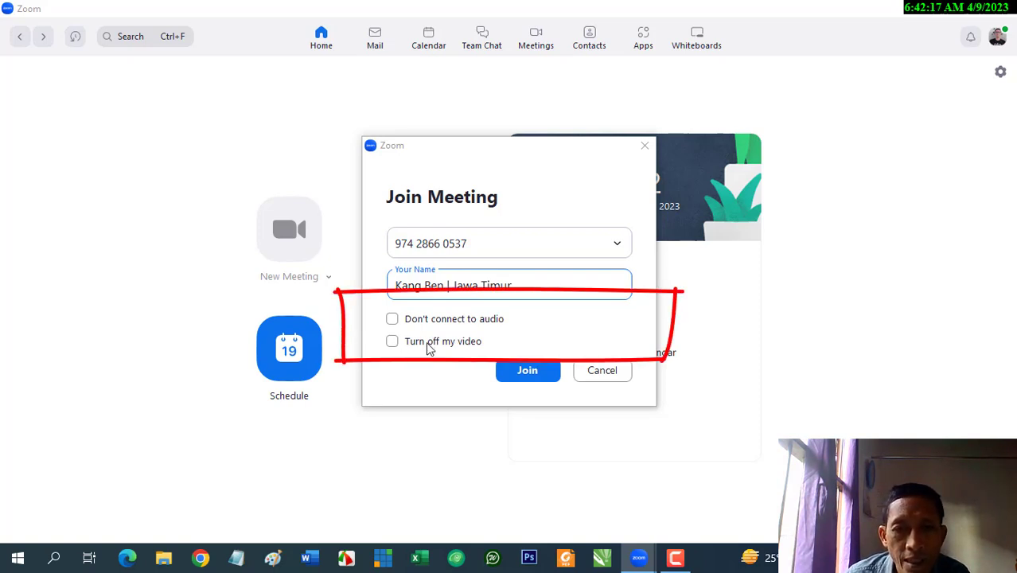
Join with 'Turn off my video' and 'Don't connect to audio' both checked
click(429, 348)
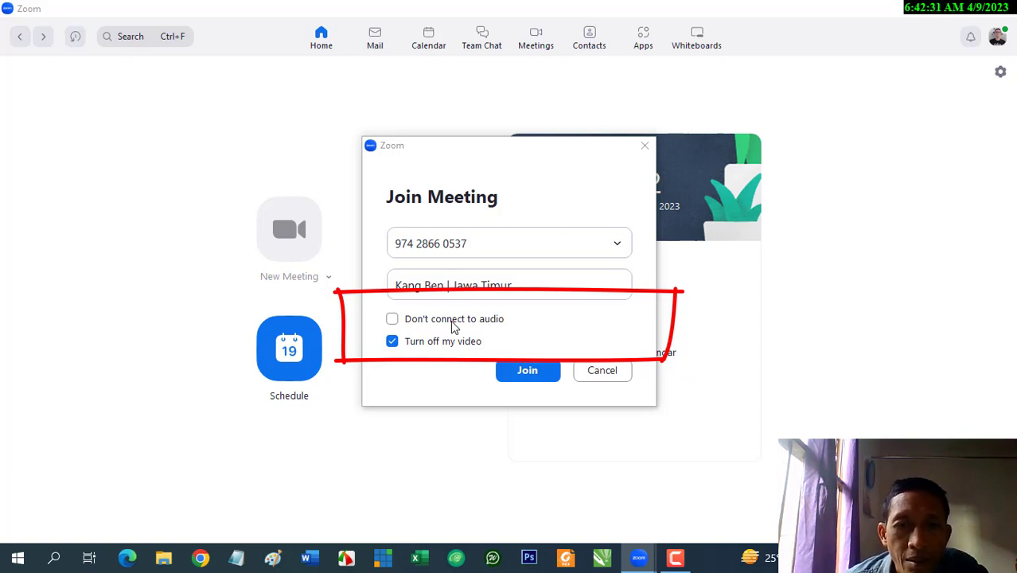
click(452, 323)
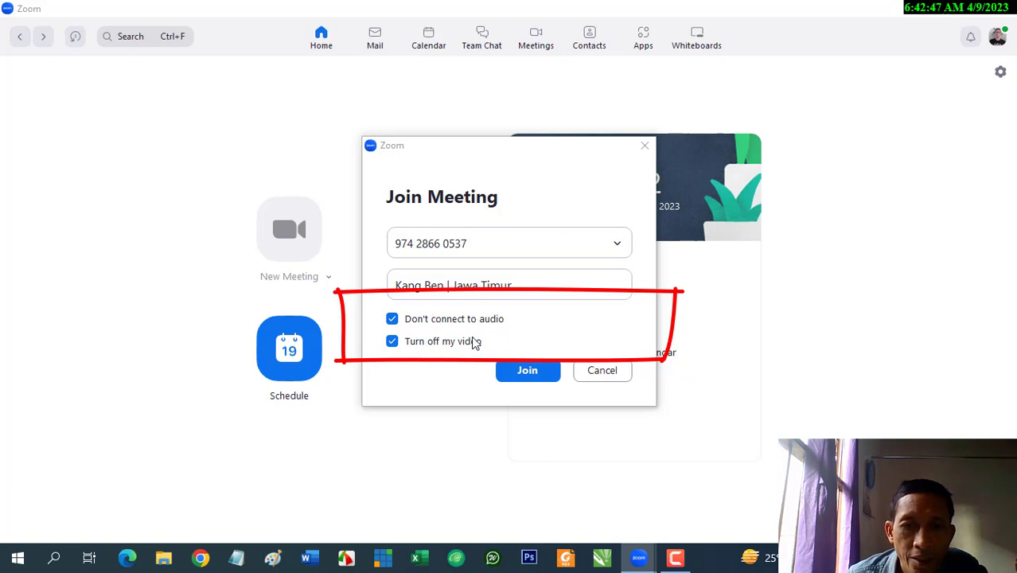
click(522, 374)
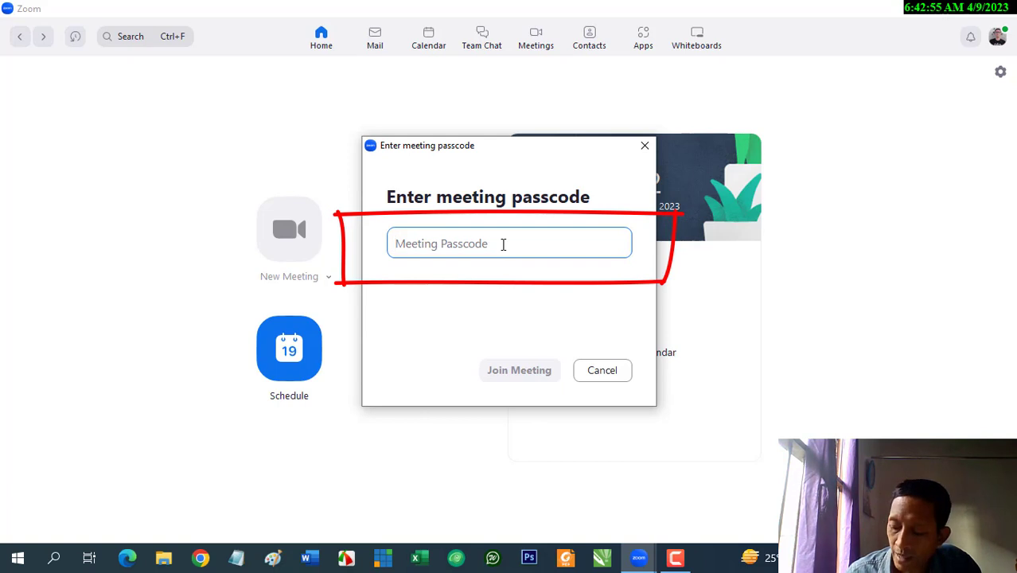
Enter the meeting passcode and join the meeting
text(*****)
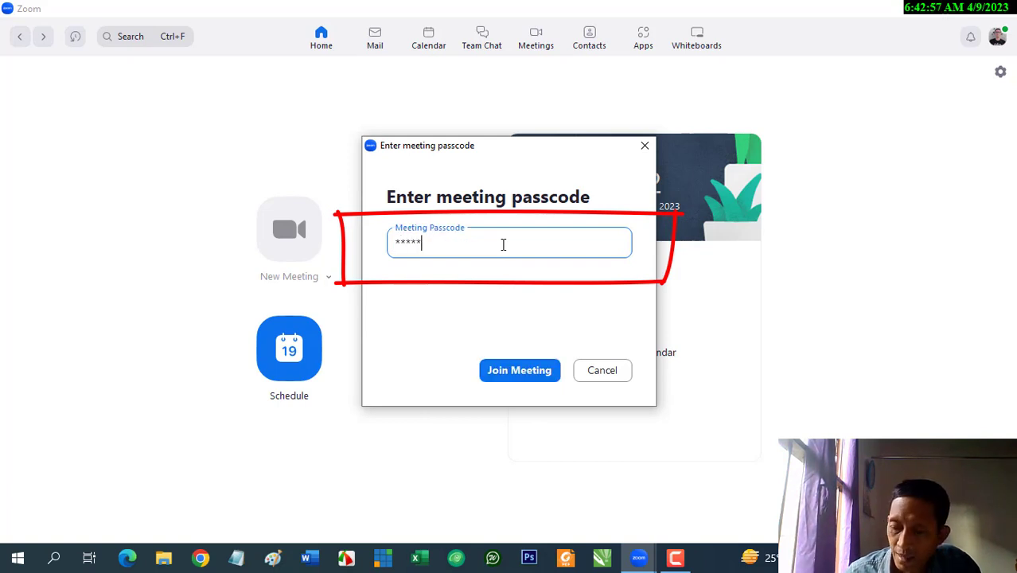
text(*)
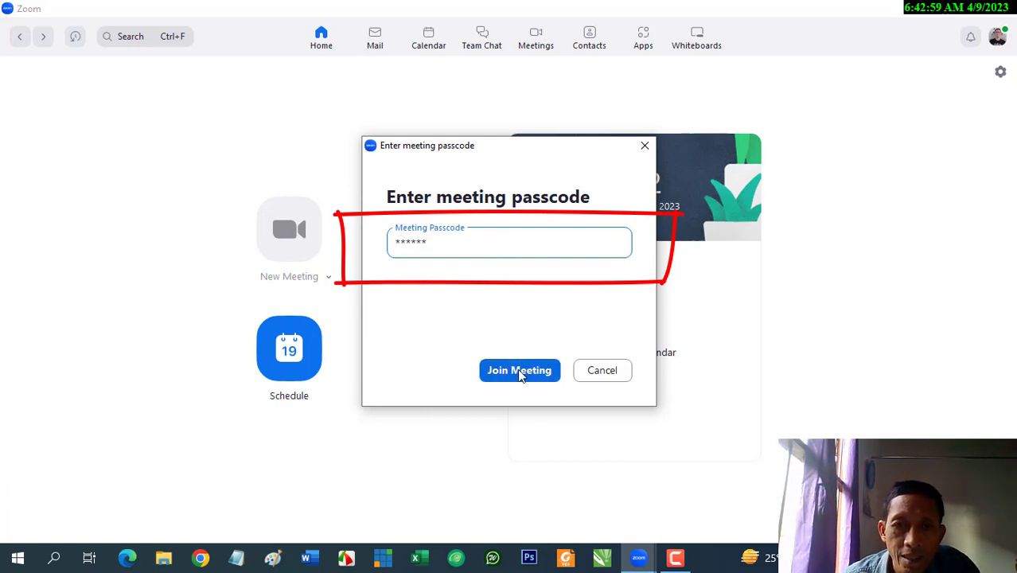
click(521, 372)
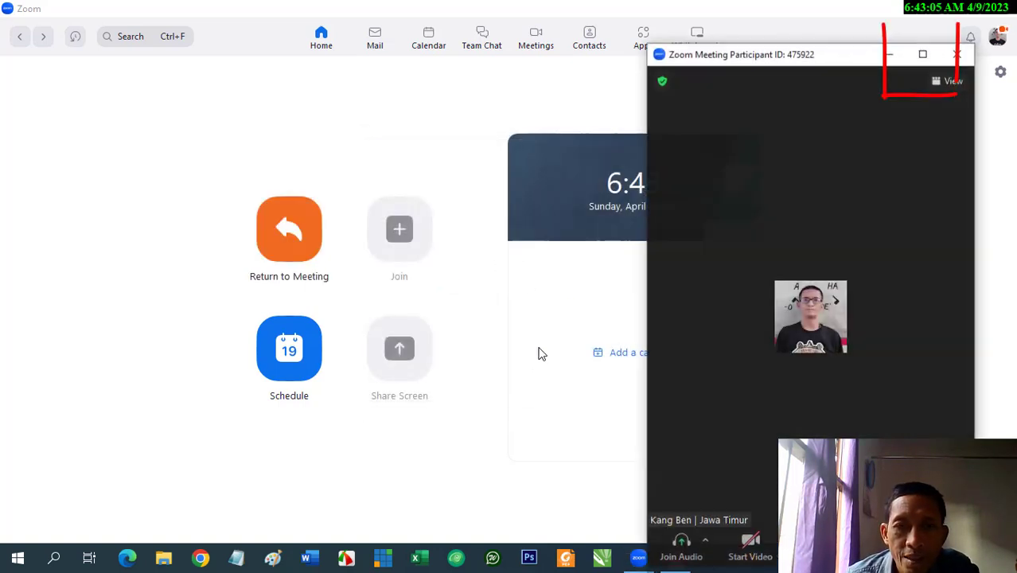
Maximize the Zoom Meeting window to fill the screen
click(921, 55)
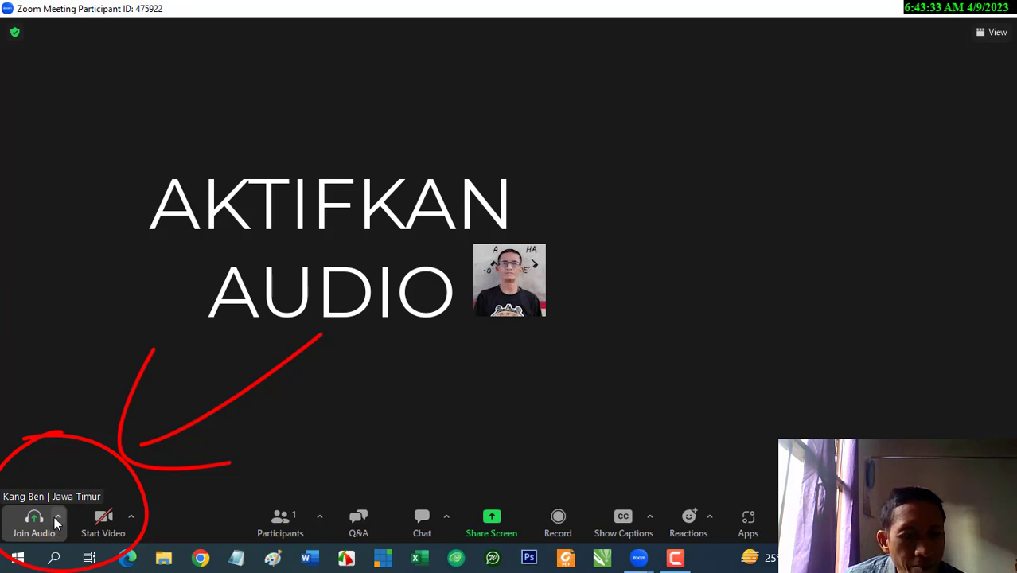
Join with computer audio, mute the microphone, and show the microphone and speaker options
click(33, 521)
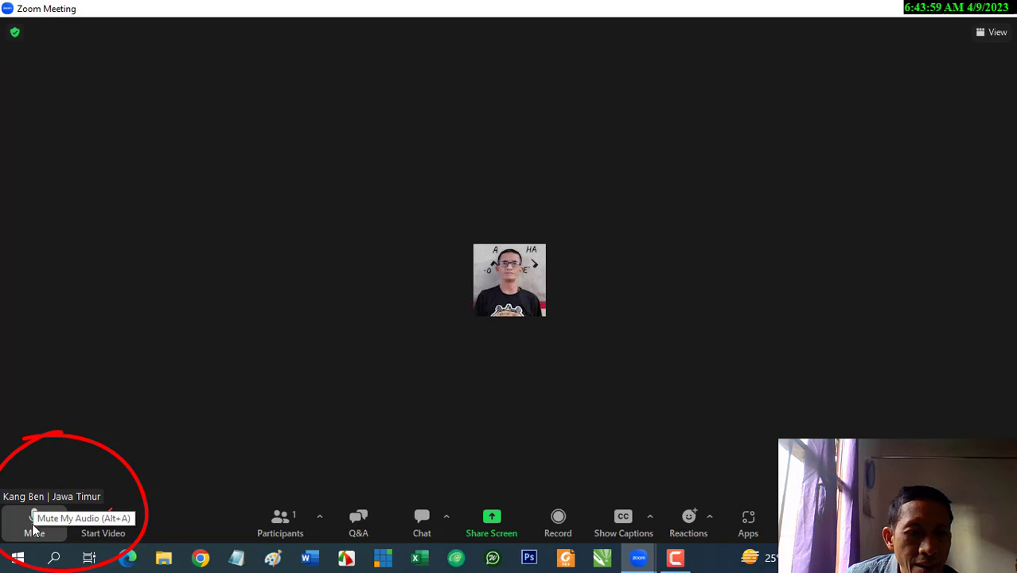
click(33, 525)
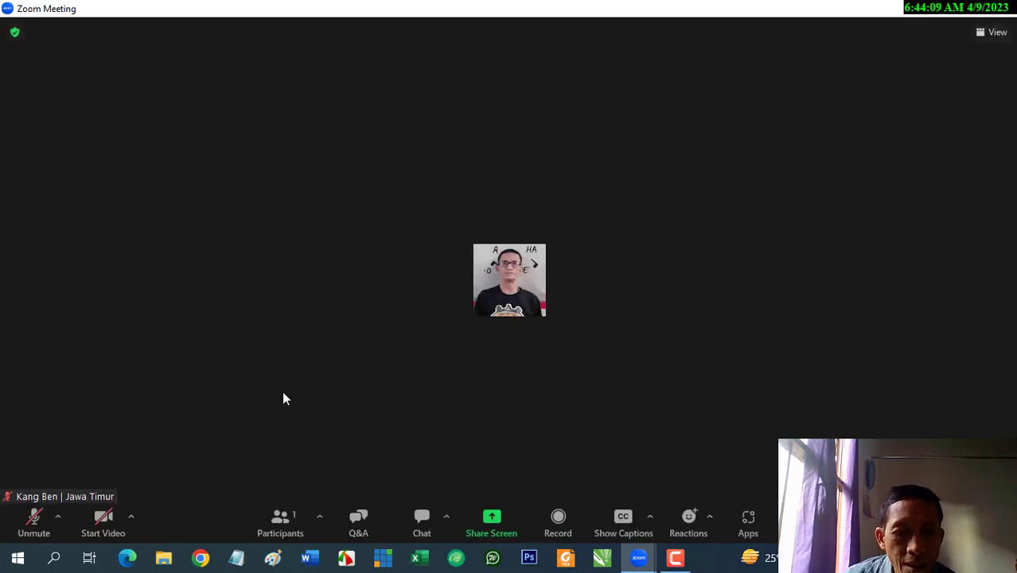
click(57, 519)
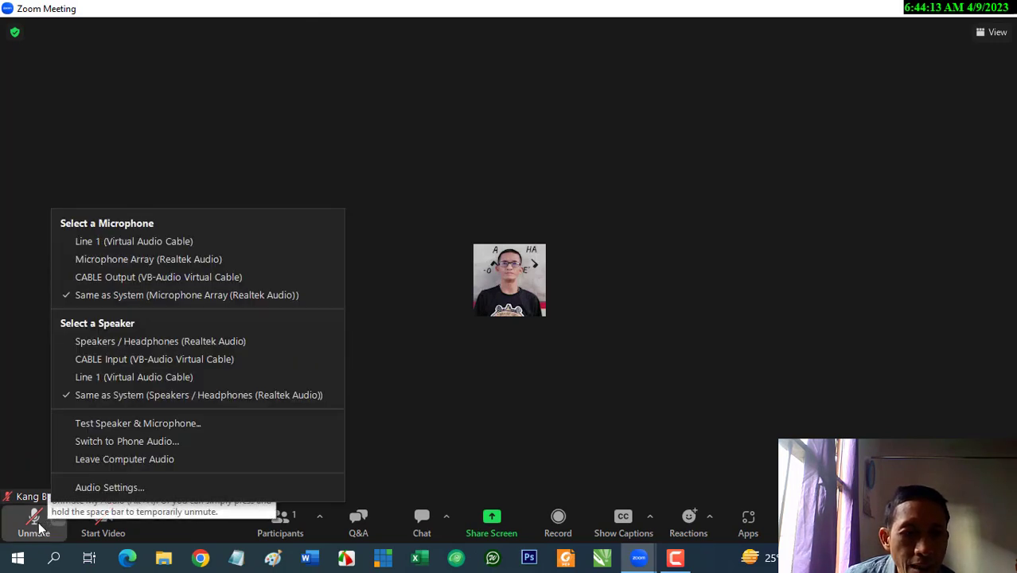
Choose Leave Computer Audio from the audio menu
click(115, 461)
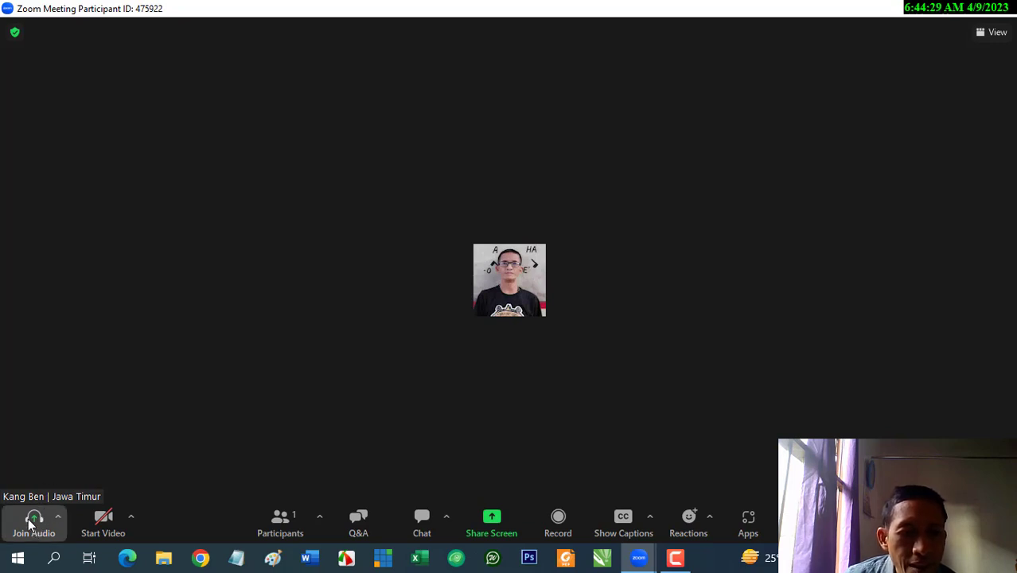
Rejoin with computer audio and attempt to start video, which fails to start the camera
click(31, 523)
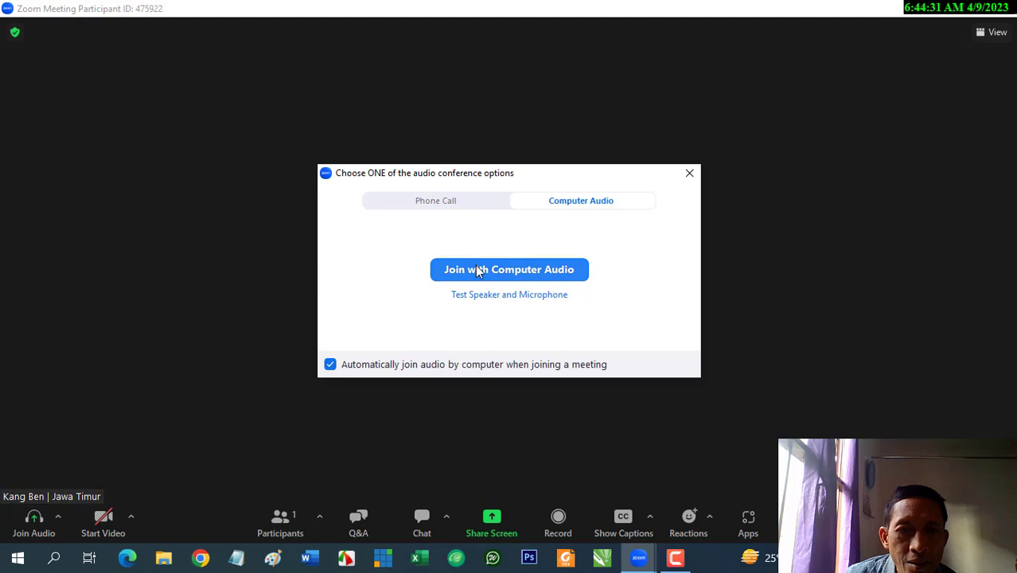
click(478, 270)
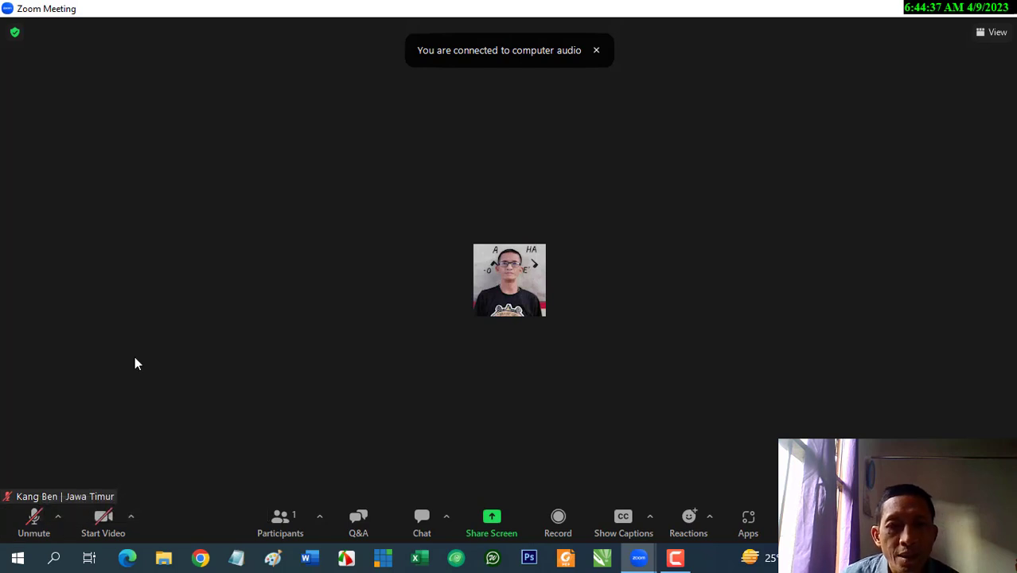
click(103, 521)
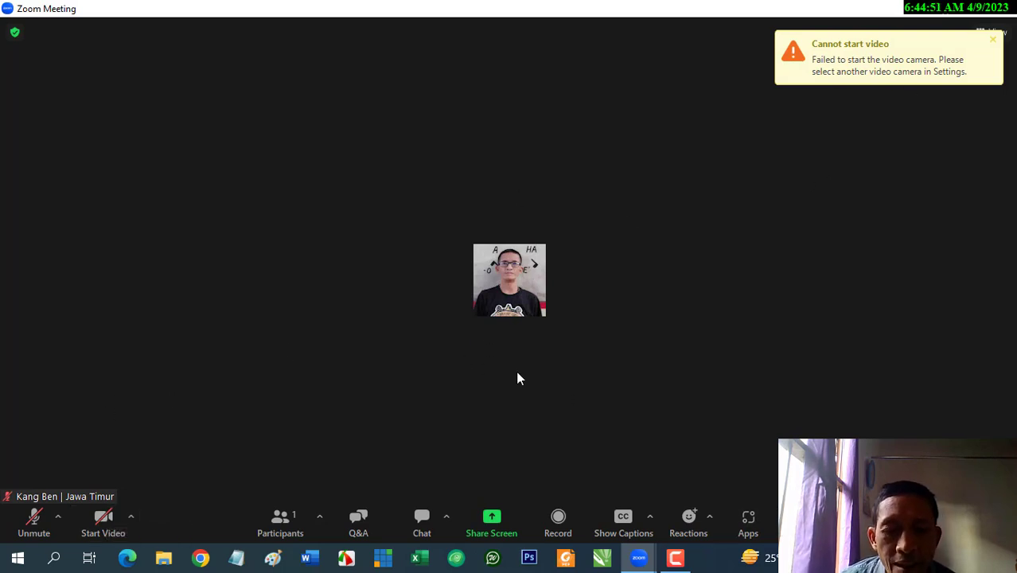
Close the 'Cannot start video' notification in the top-right corner
click(992, 39)
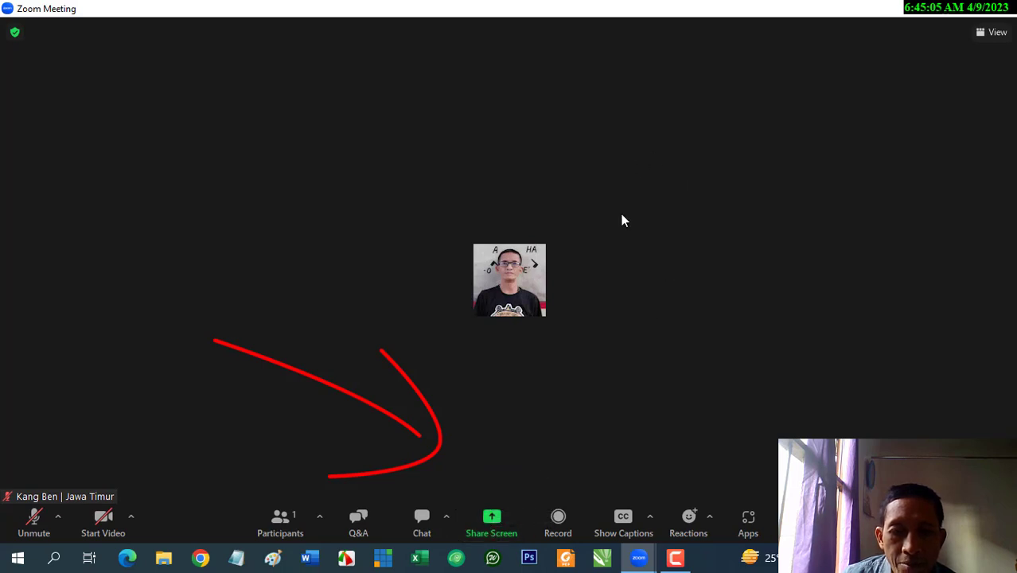
click(489, 527)
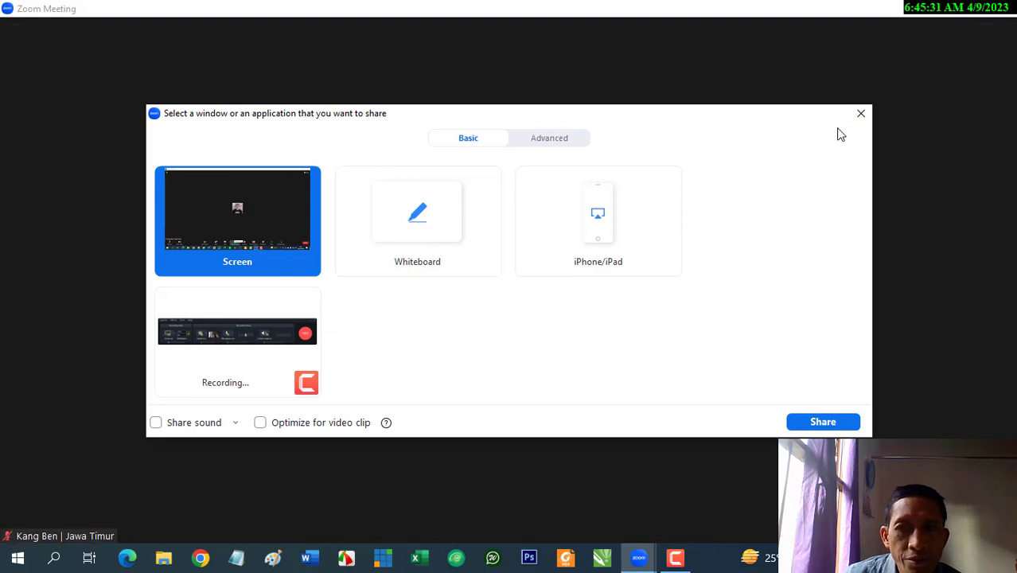
click(860, 113)
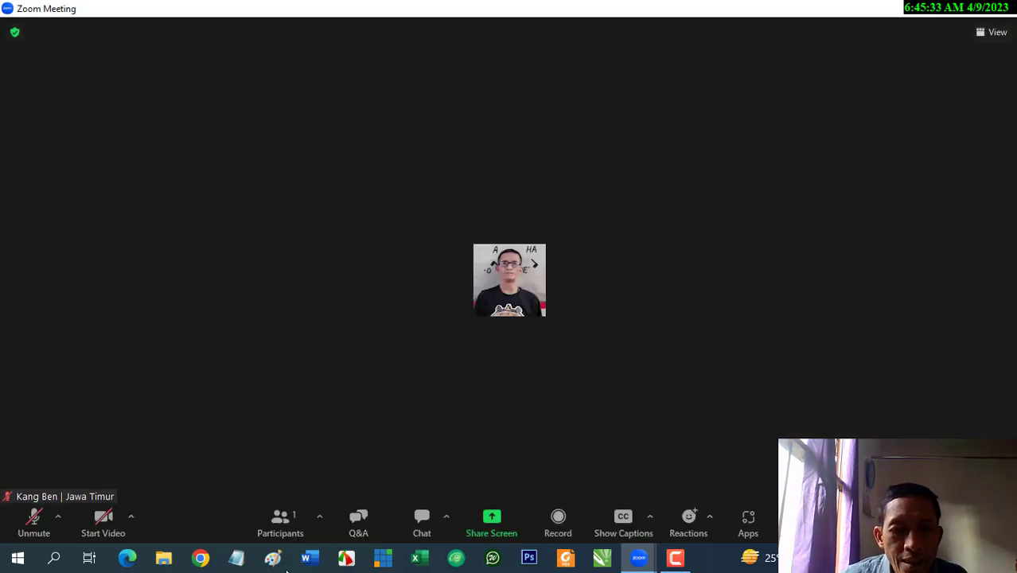
Open Pembuatan-e-sertifikat-dengan-canv-1 in PowerPoint from the Downloads folder
click(164, 558)
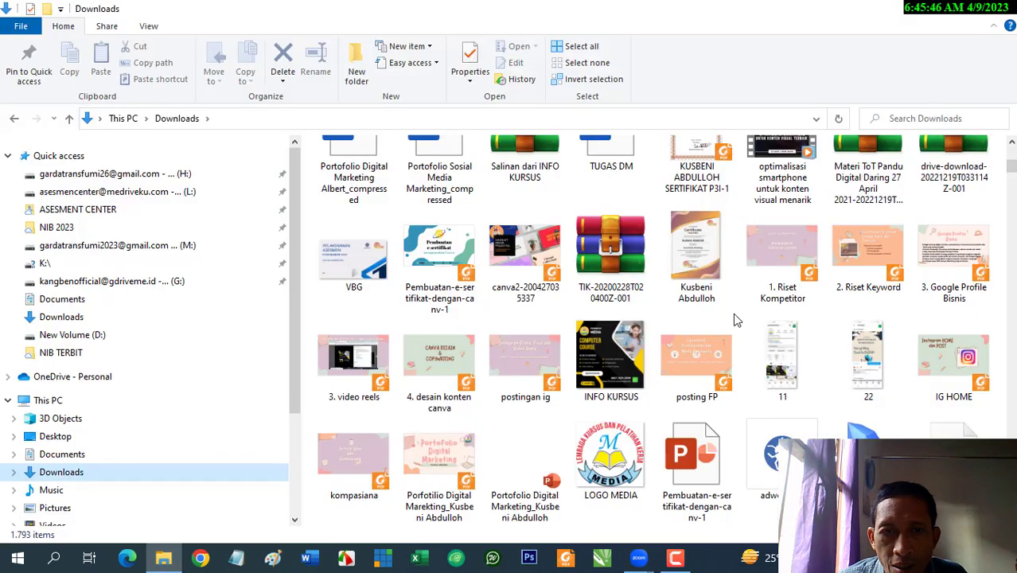
scroll(735, 319, down, 5)
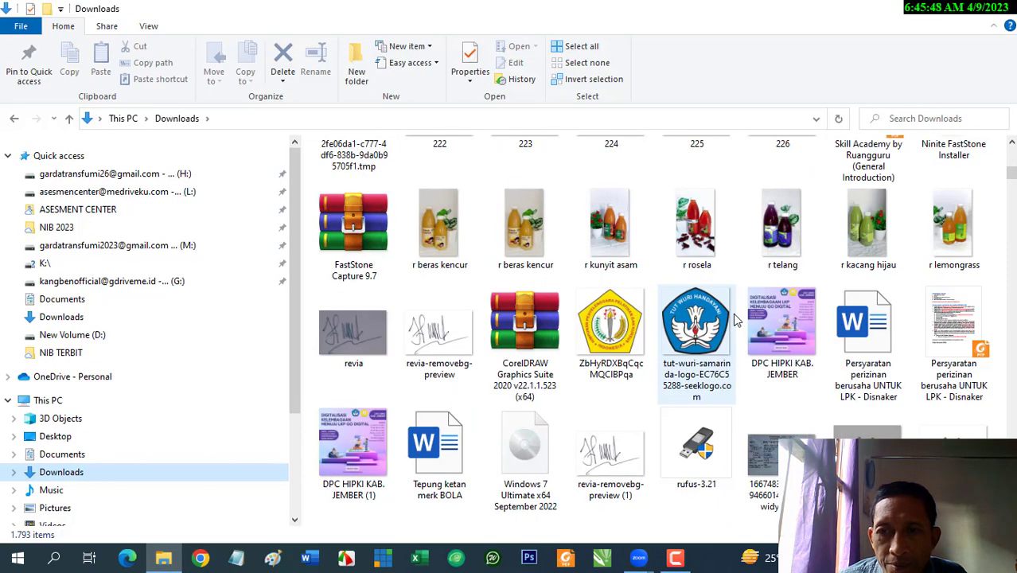
scroll(735, 319, up, 3)
double_click(710, 196)
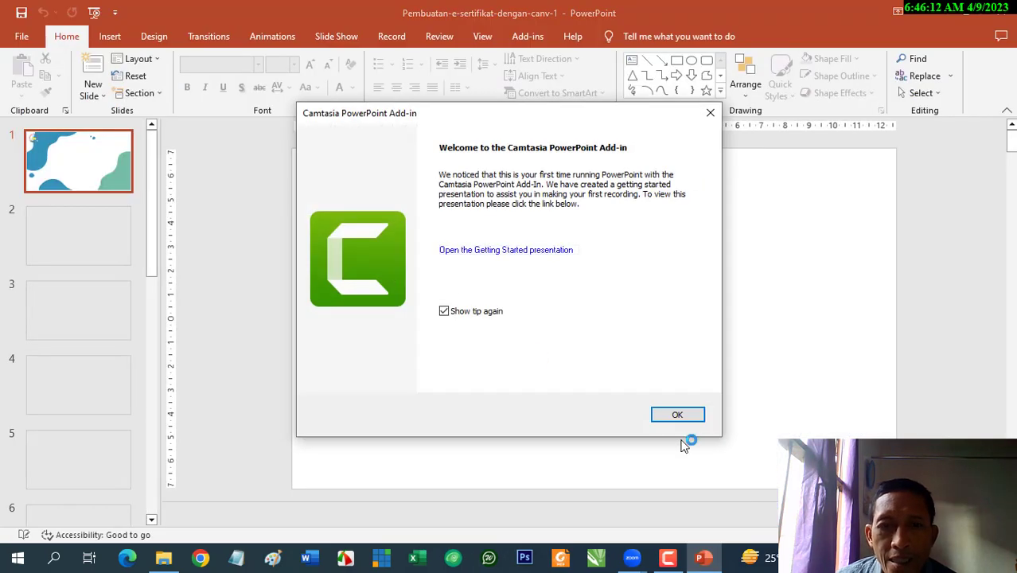
Dismiss the Camtasia notice, close the Portofolio deck, show slide 3 'Kelebihan dari Canva', and return to Zoom
click(675, 414)
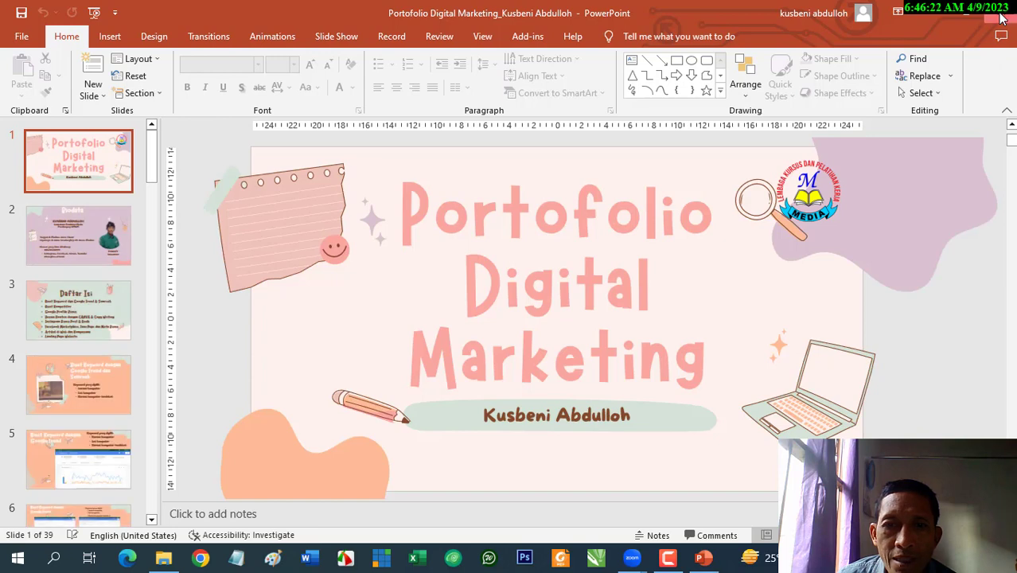
click(1001, 18)
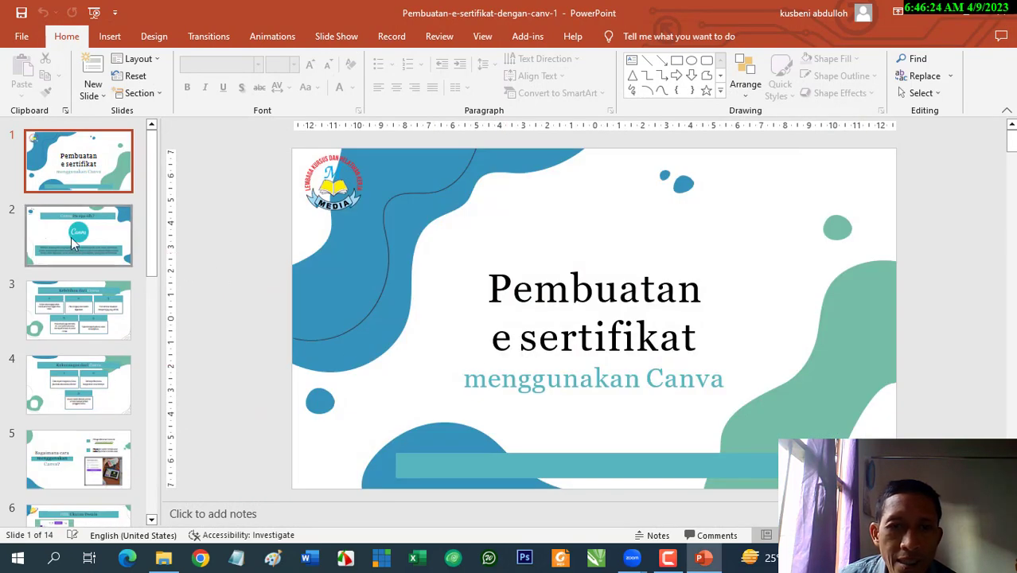
click(70, 237)
click(86, 313)
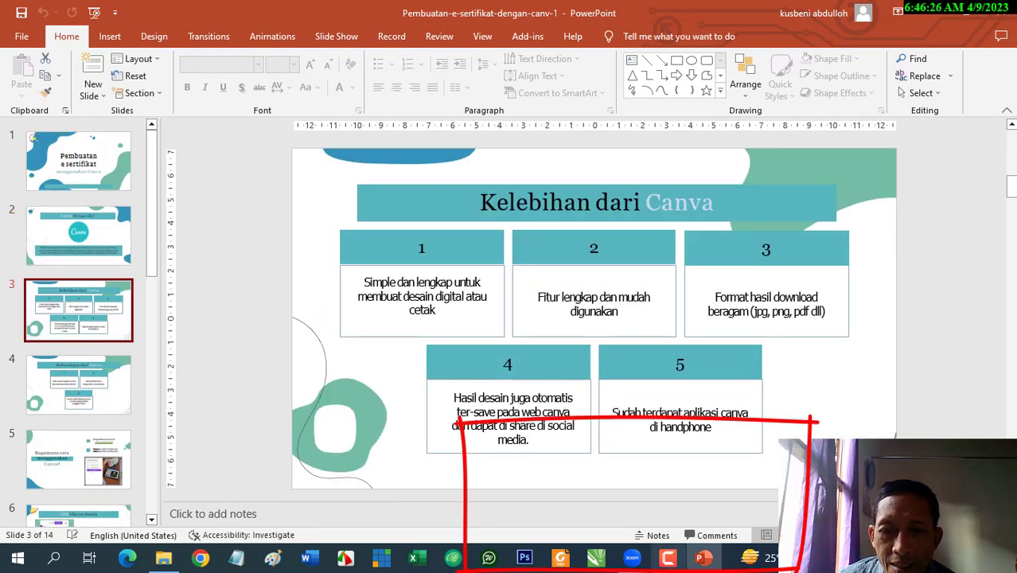
mouse_move(632, 558)
click(719, 464)
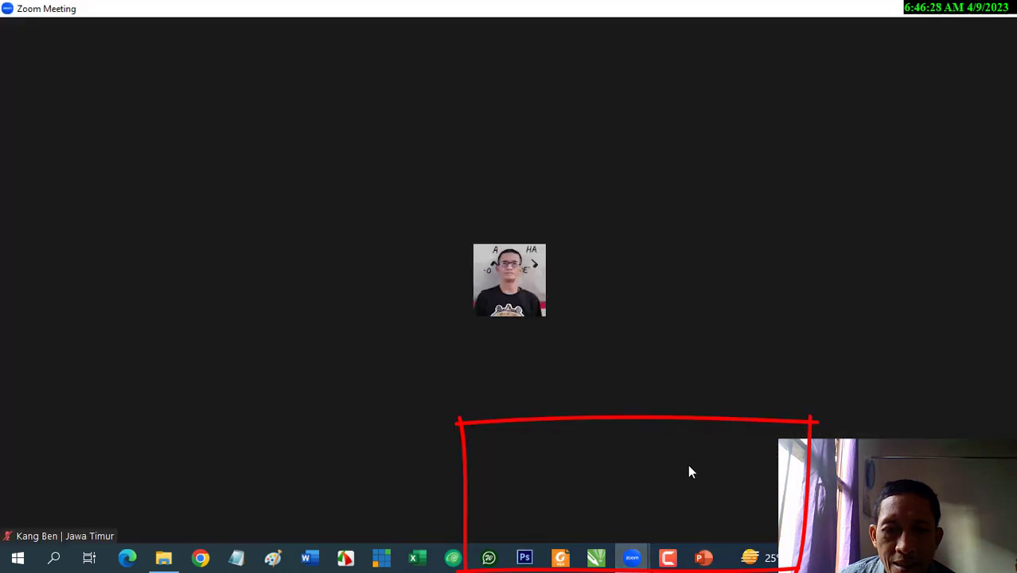
Share the whole Screen rather than the PowerPoint window, presenting slide 3 of the e-certificate deck
click(491, 521)
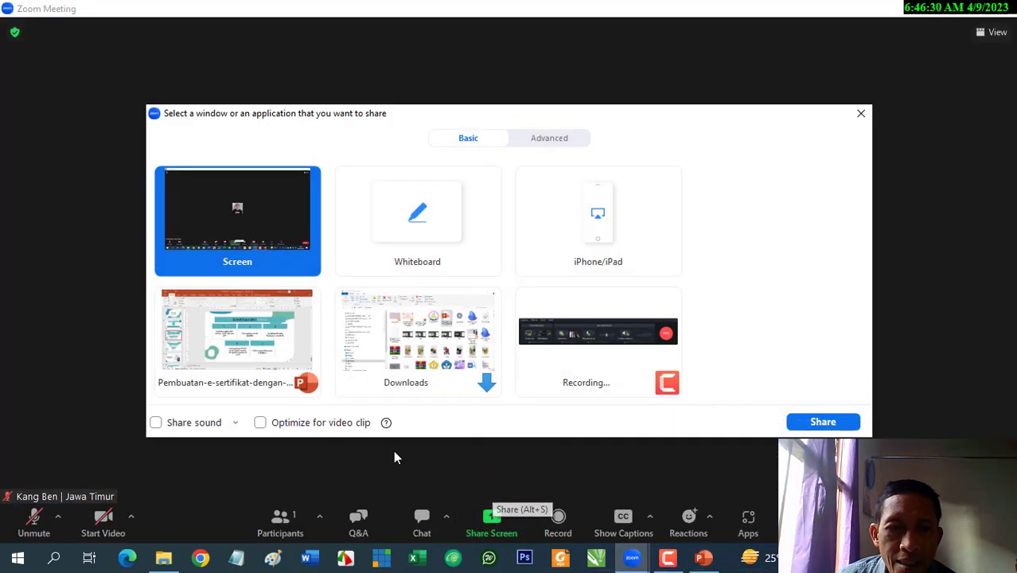
click(211, 353)
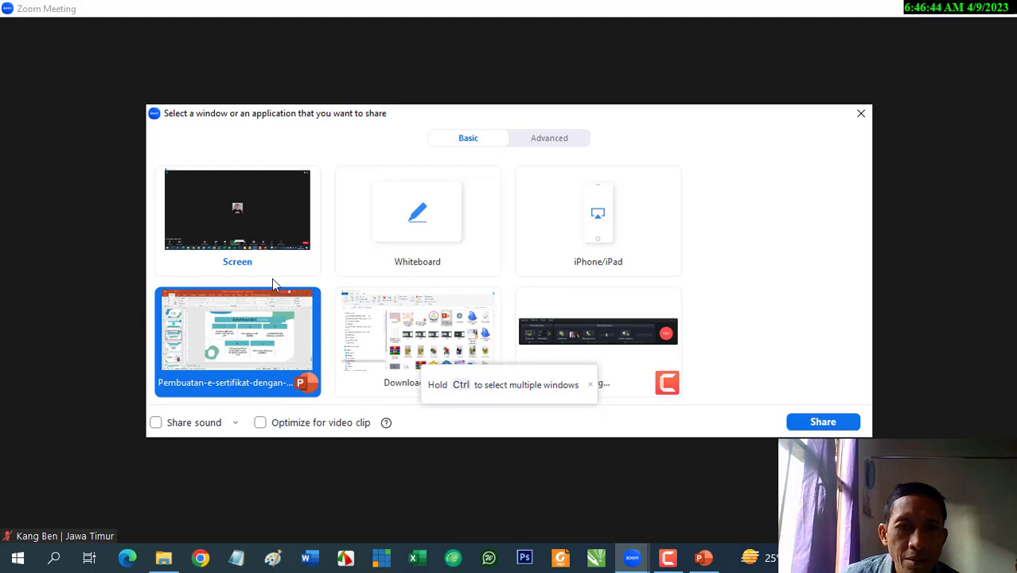
click(187, 205)
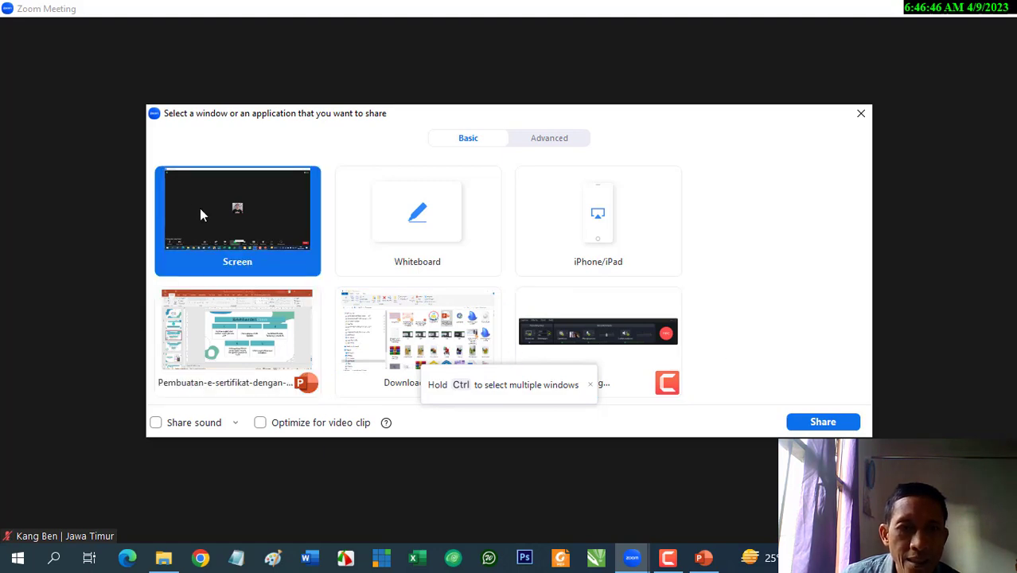
double_click(211, 220)
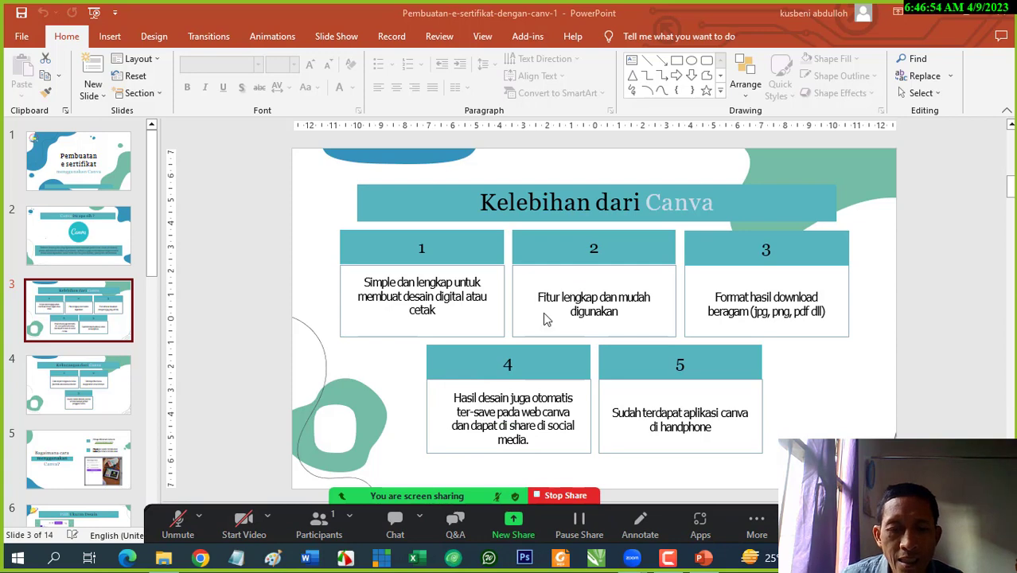
Switch the Zoom share to the File Explorer Downloads window
key(alt+Tab)
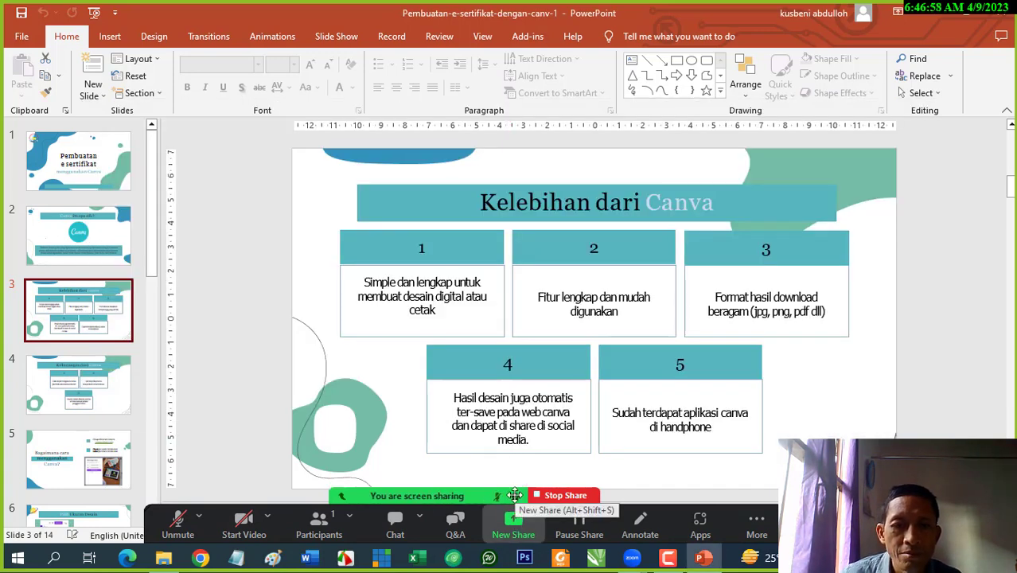
click(513, 534)
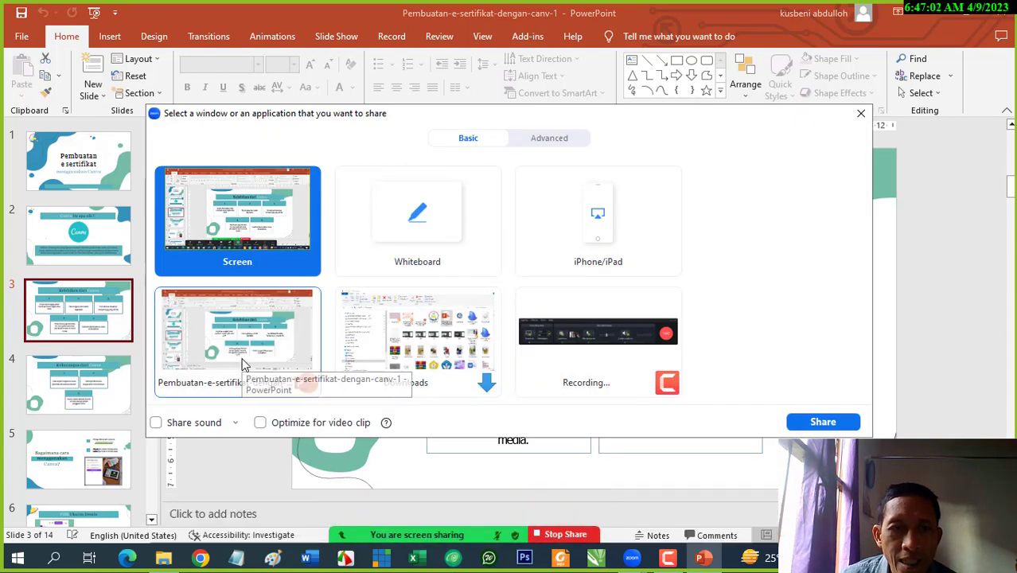
click(465, 358)
click(801, 421)
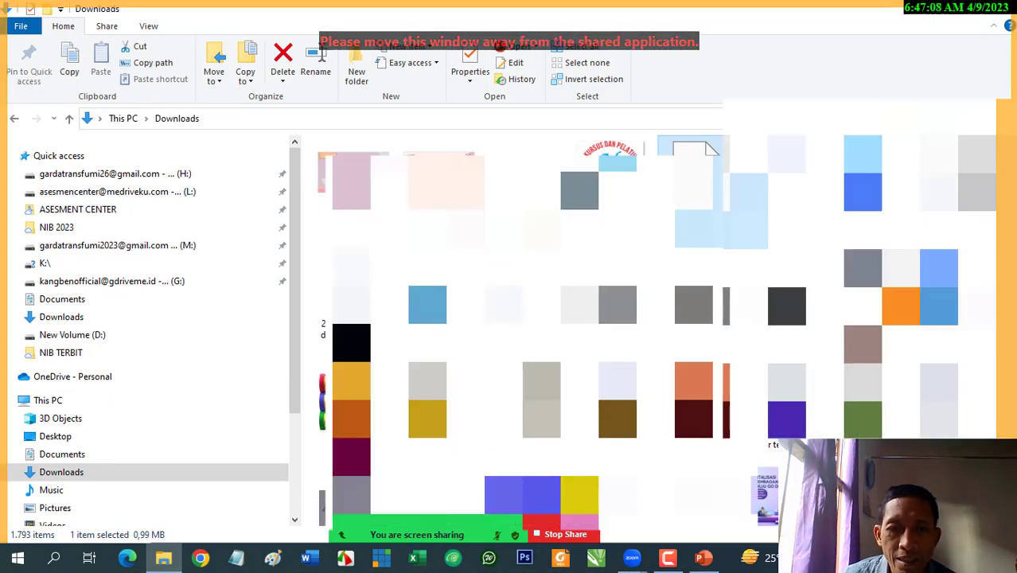
Change the share to the e-certificate PowerPoint presentation window instead
mouse_move(510, 532)
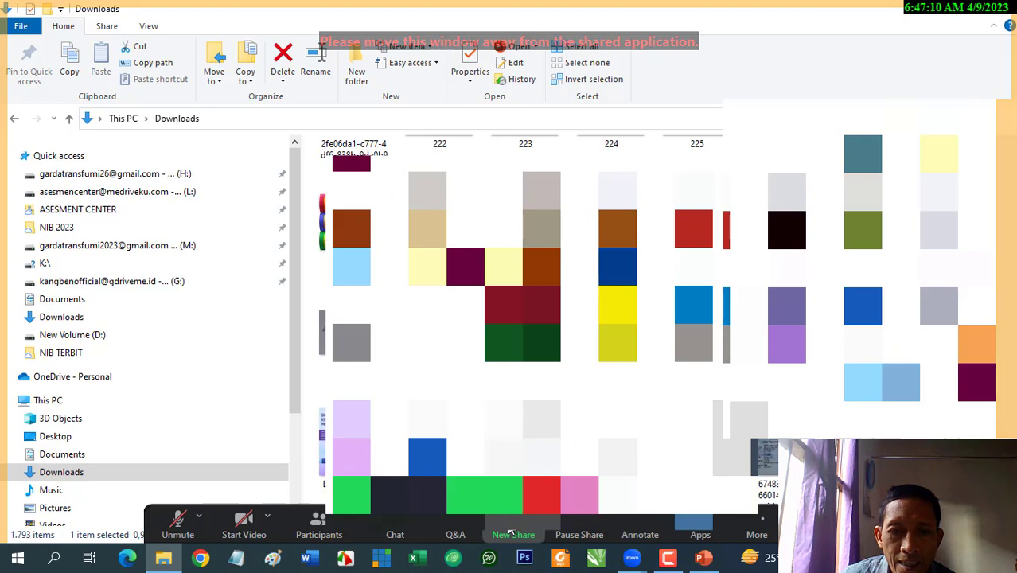
click(510, 533)
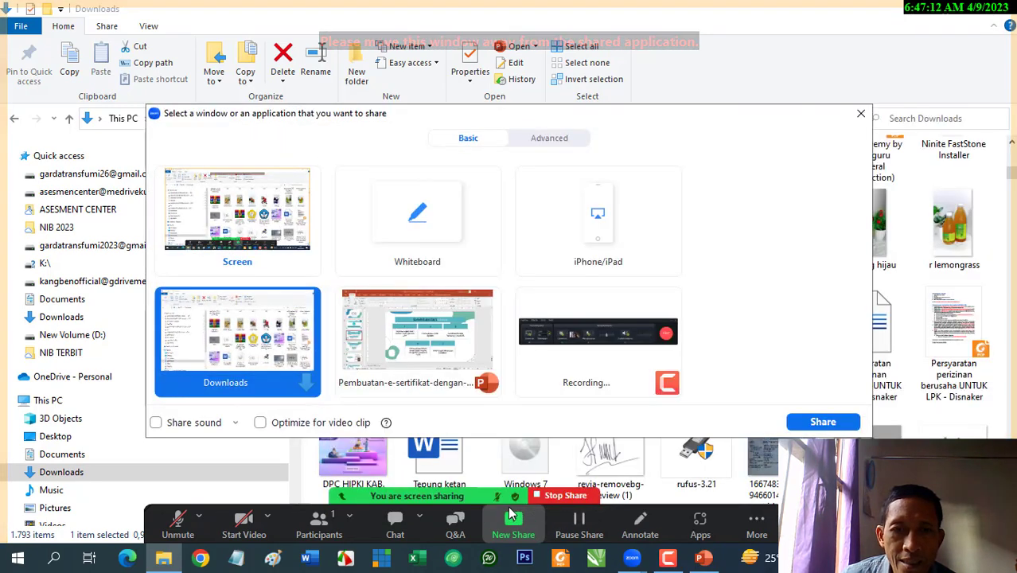
click(398, 338)
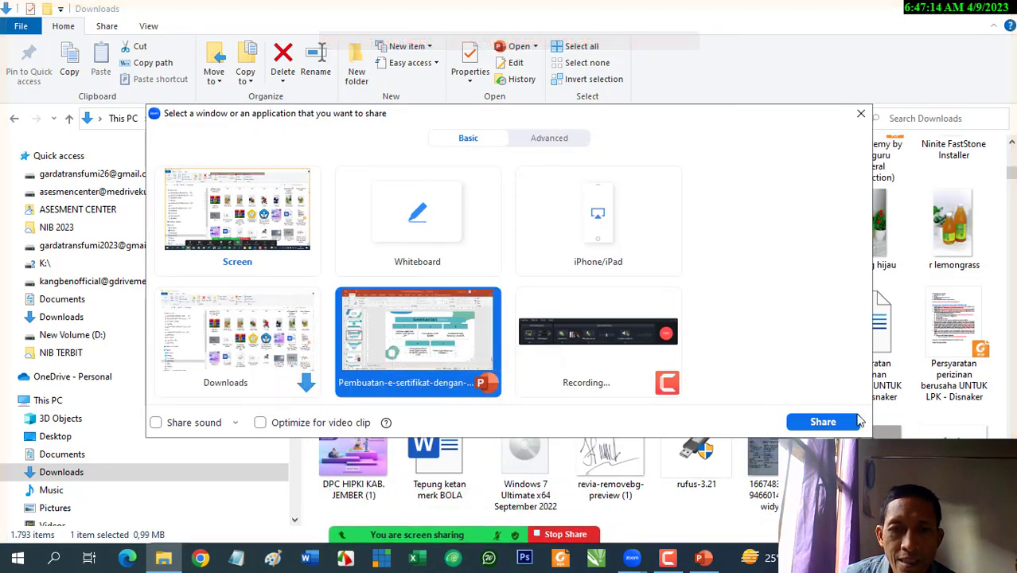
click(855, 422)
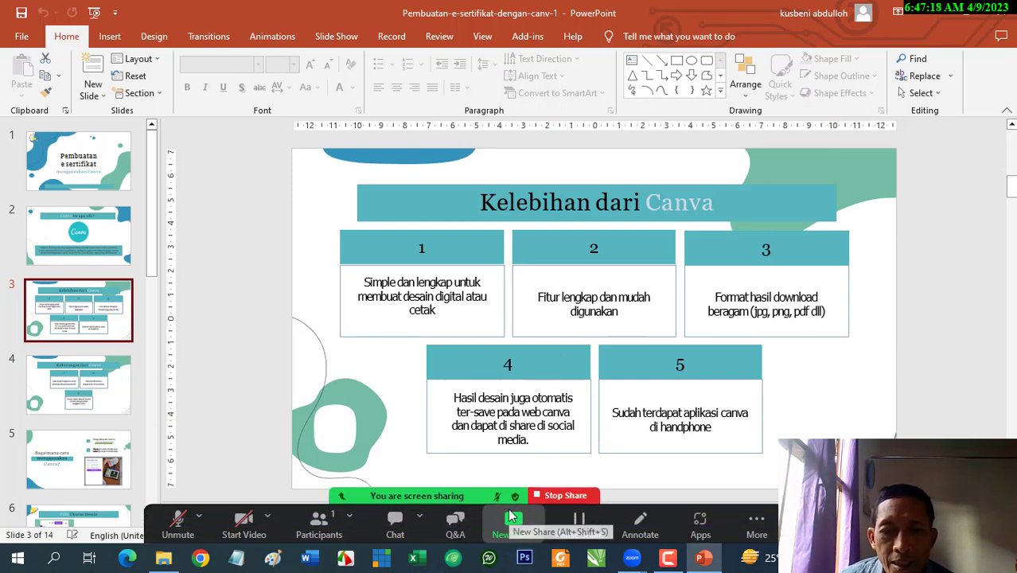
Reopen the share choices and turn on Share sound for the presentation window
click(513, 525)
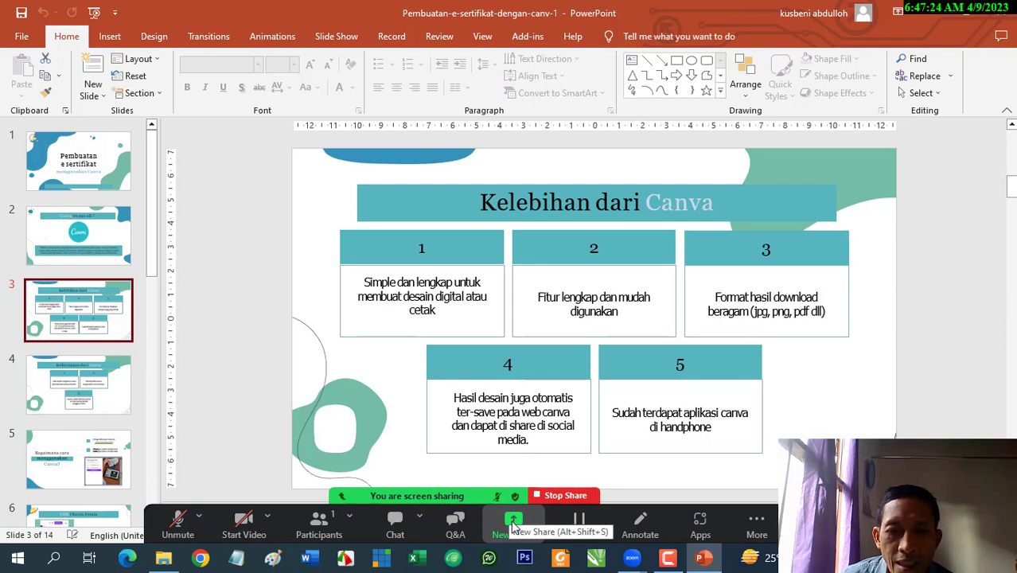
click(513, 525)
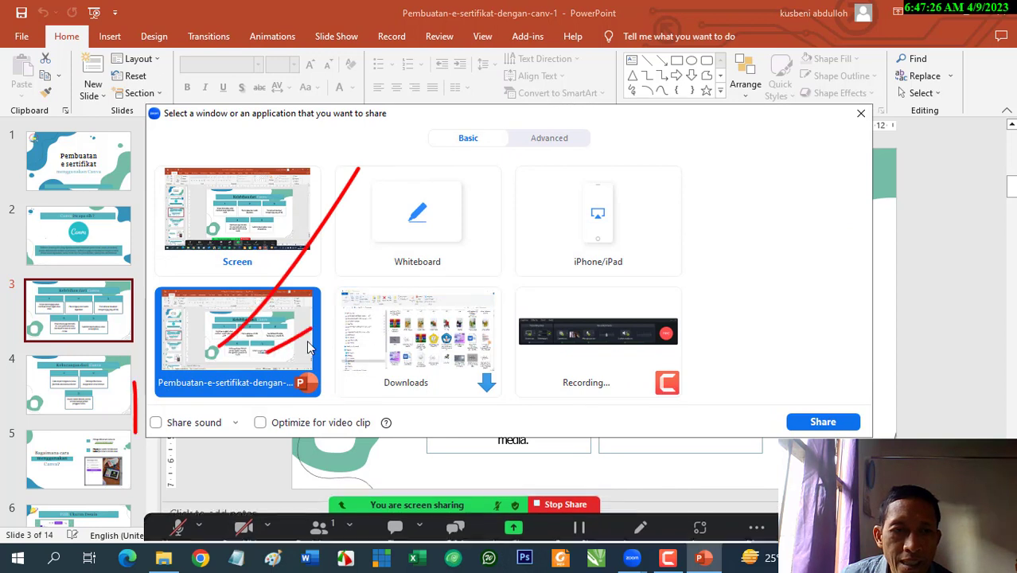
click(155, 423)
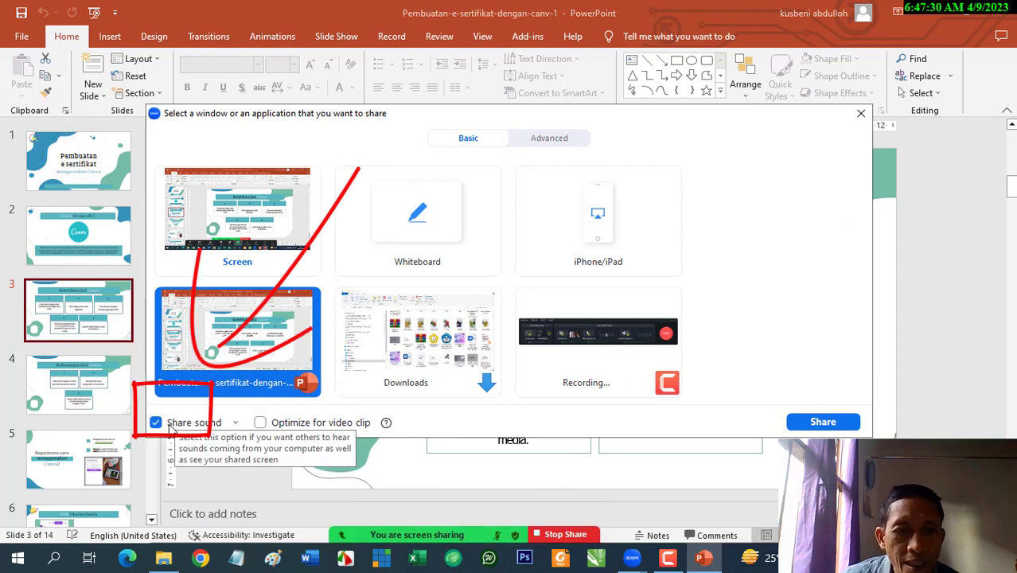